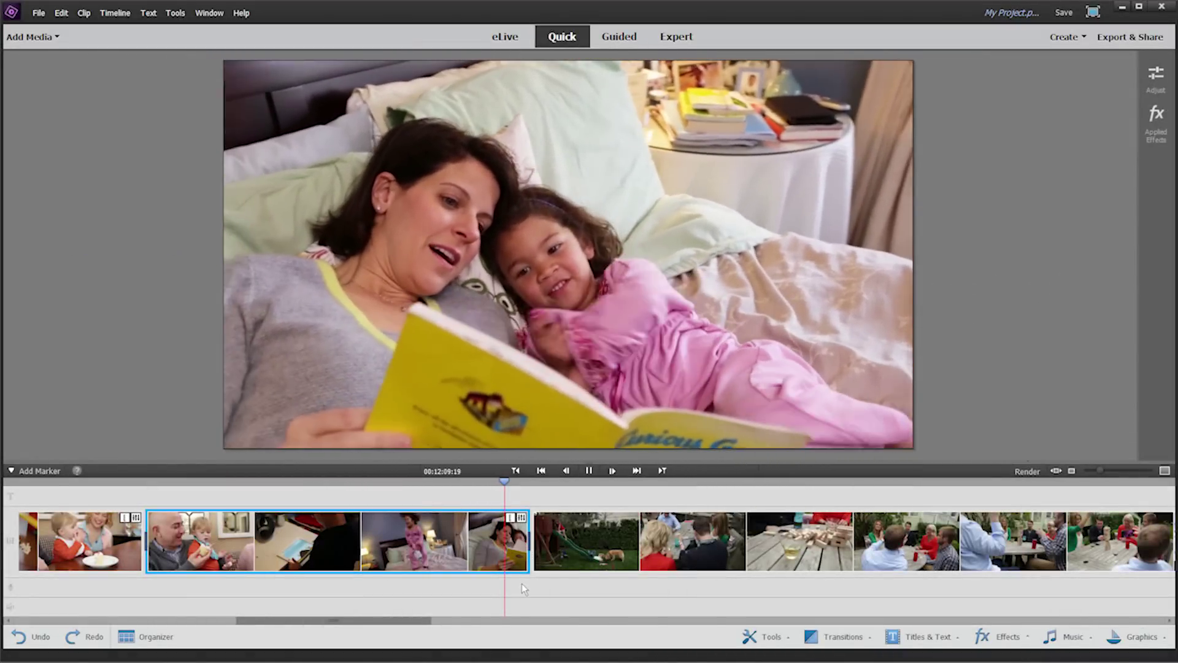
- Raise the selected reading clip's brightness to 10 and browse the Organizer sharing destinations
click(532, 542)
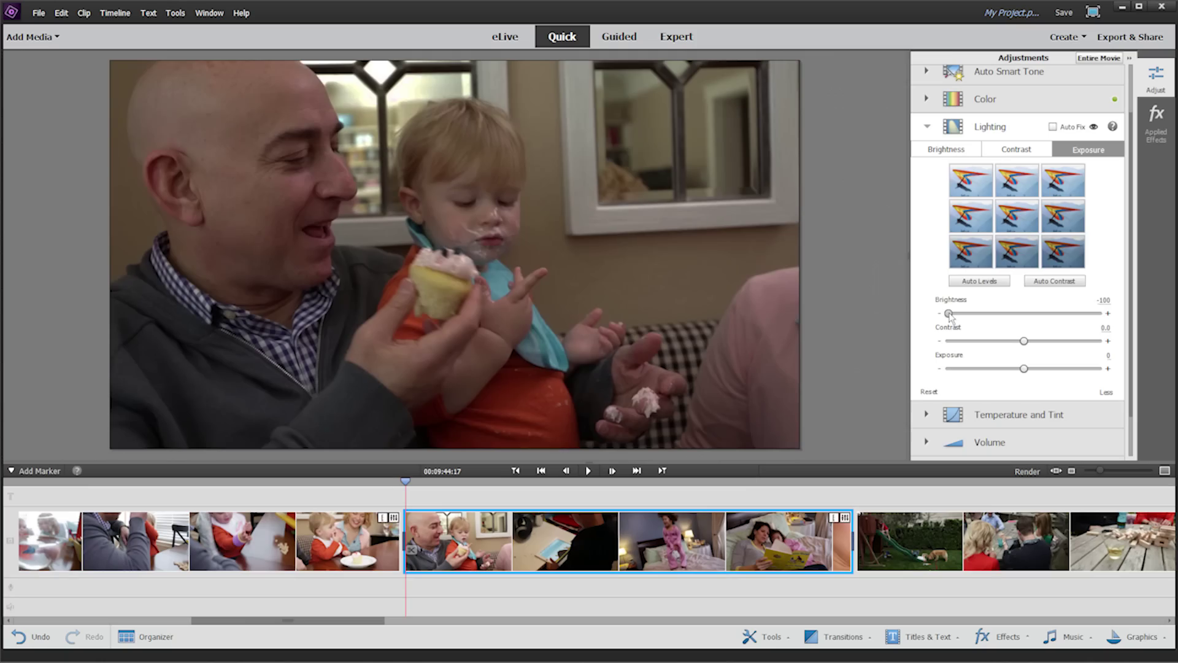
drag(950, 314, 1032, 313)
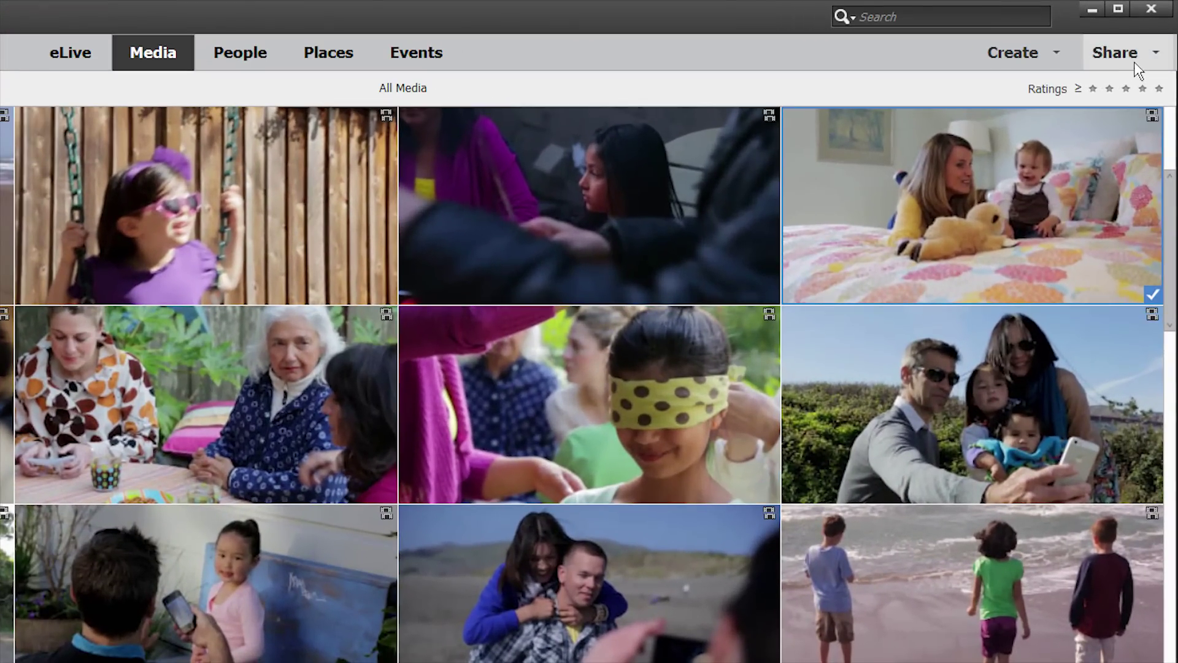
click(1117, 49)
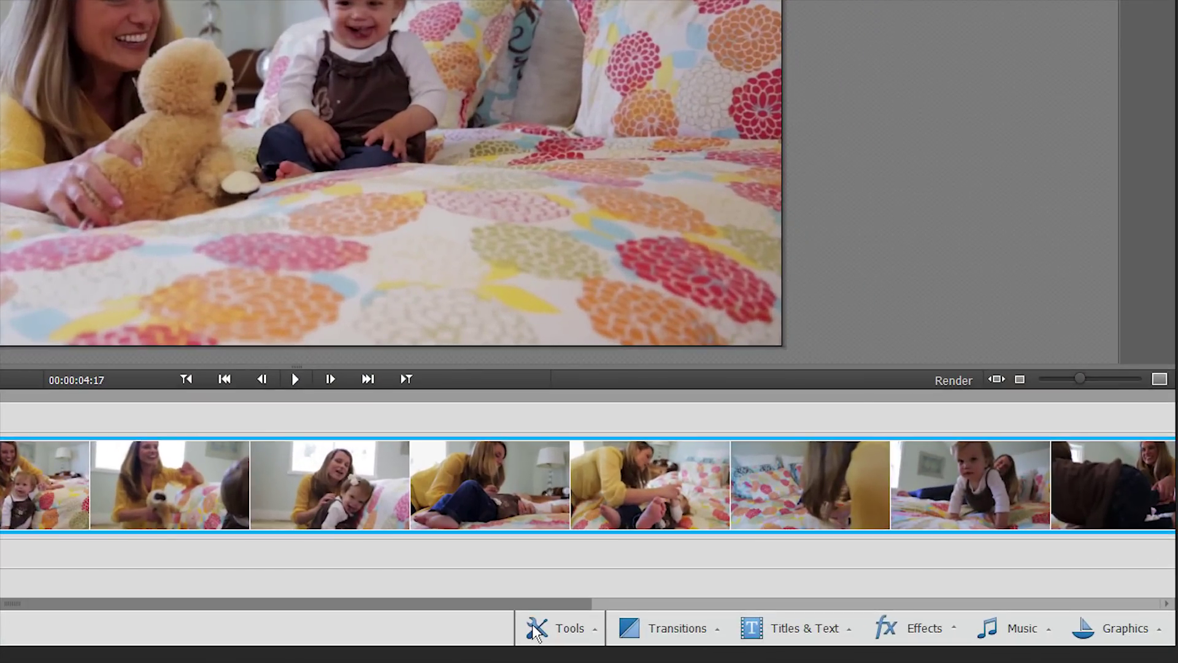
- Browse the Tools panel, Create menu and Guided edits list before cooling temperature to -17
click(537, 633)
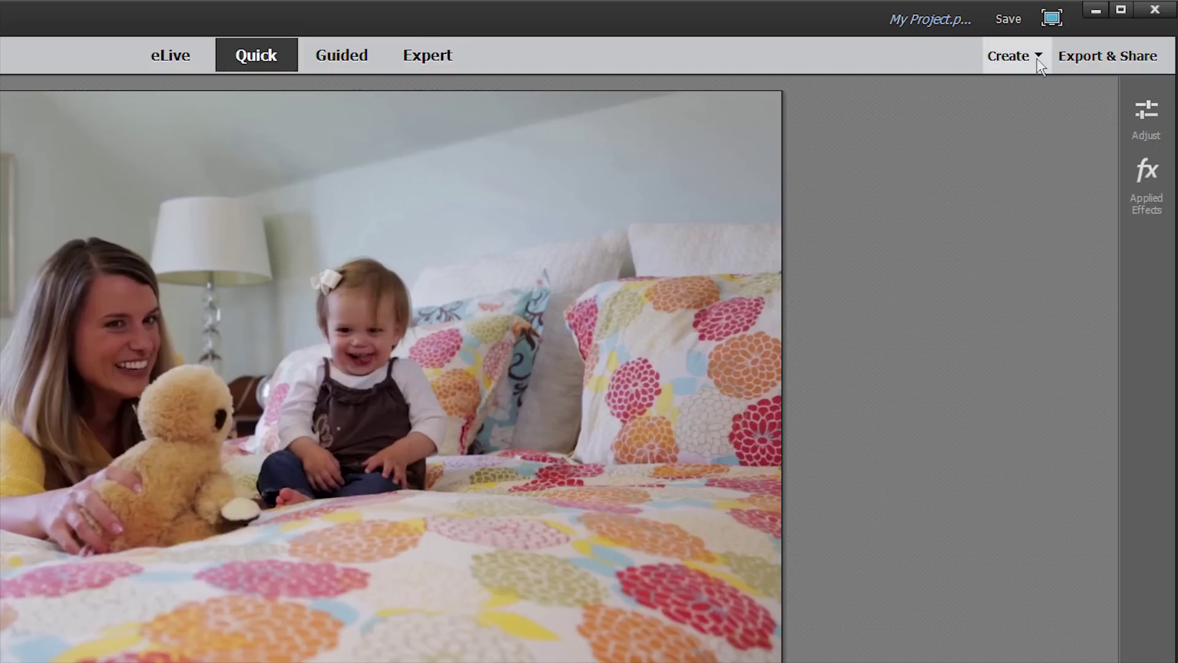
click(1012, 56)
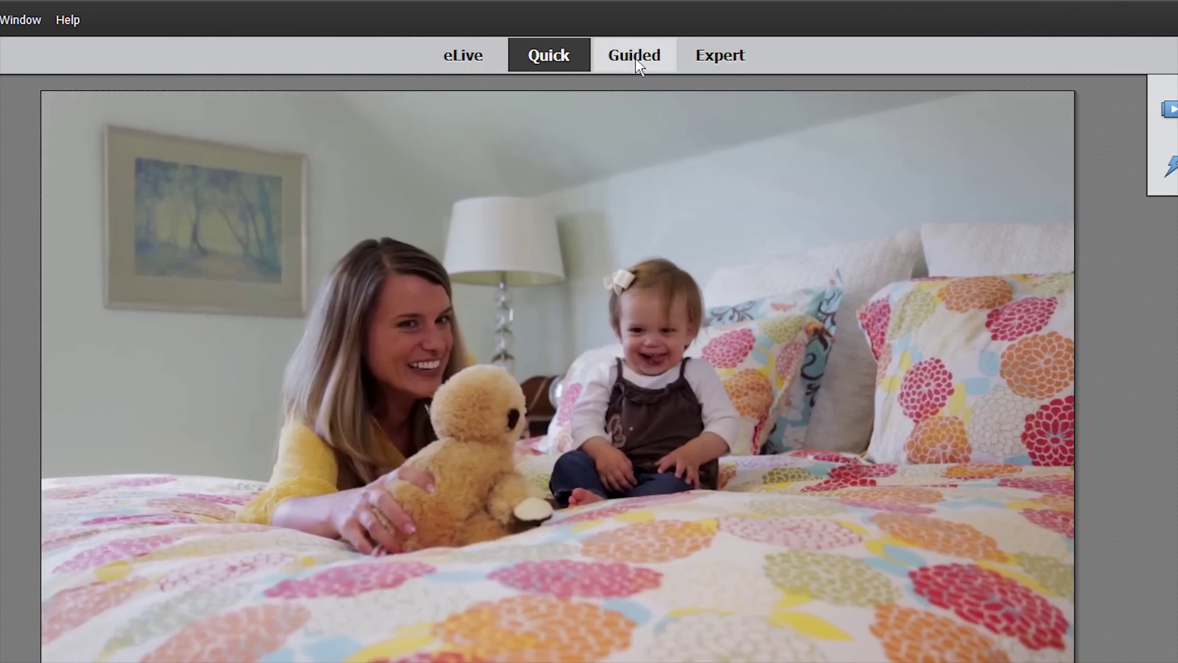
click(635, 56)
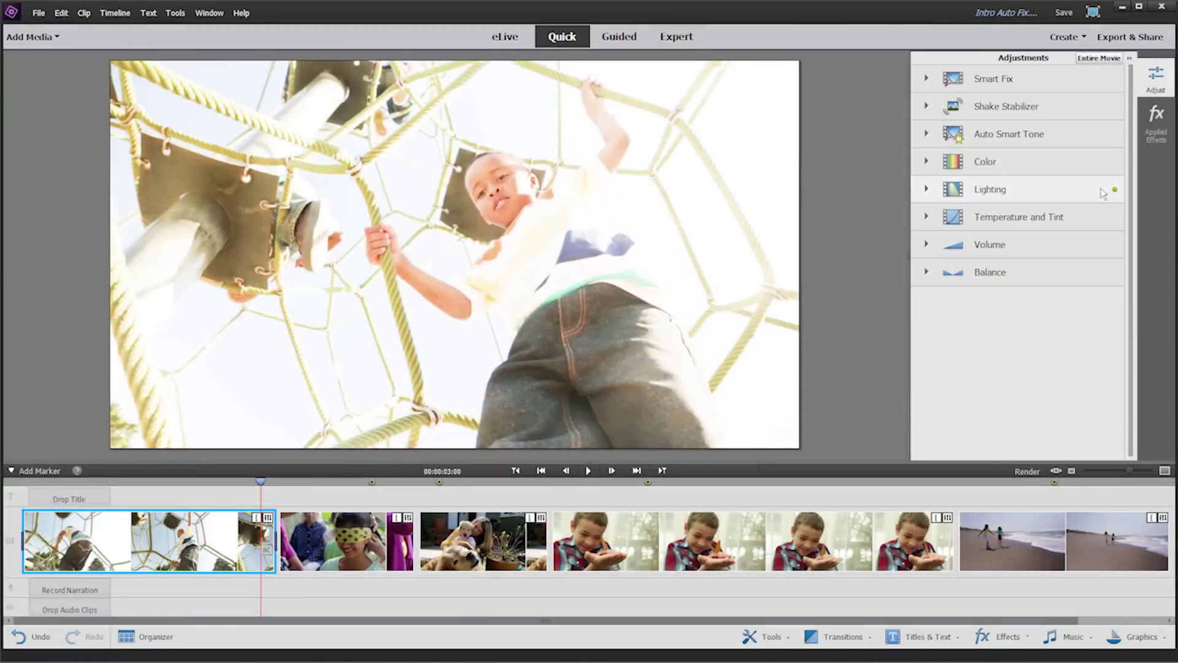
- Auto-fix lighting on the climbing-net and butterfly clips and auto-correct the beach clip's colour
click(1102, 191)
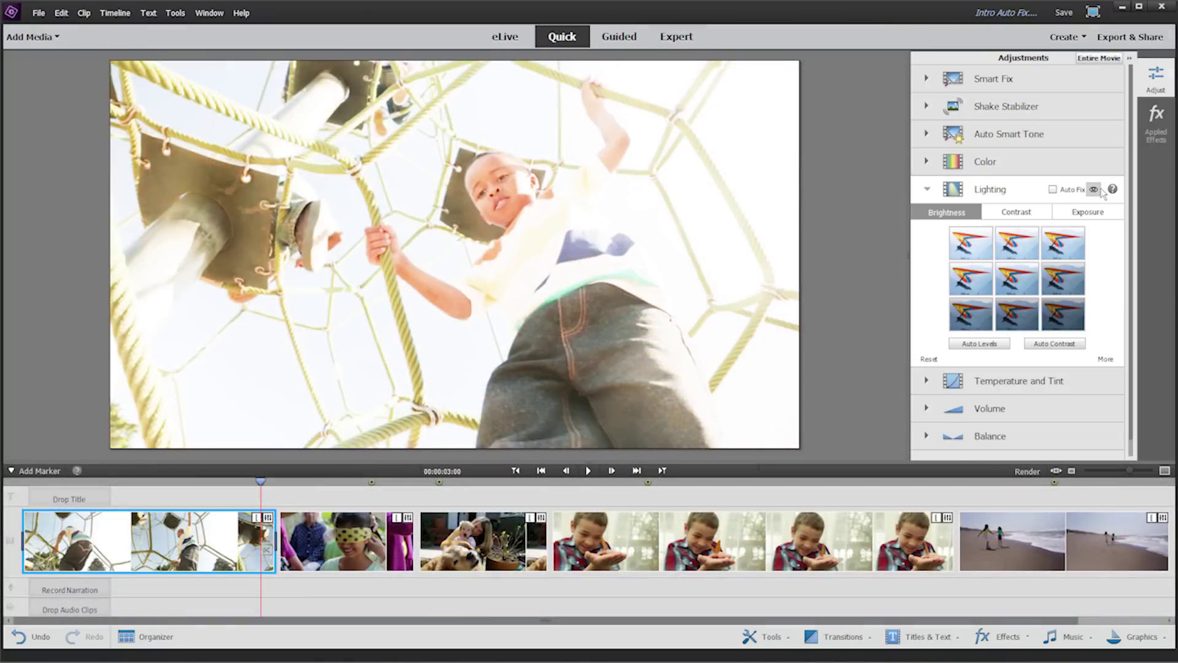
click(1054, 190)
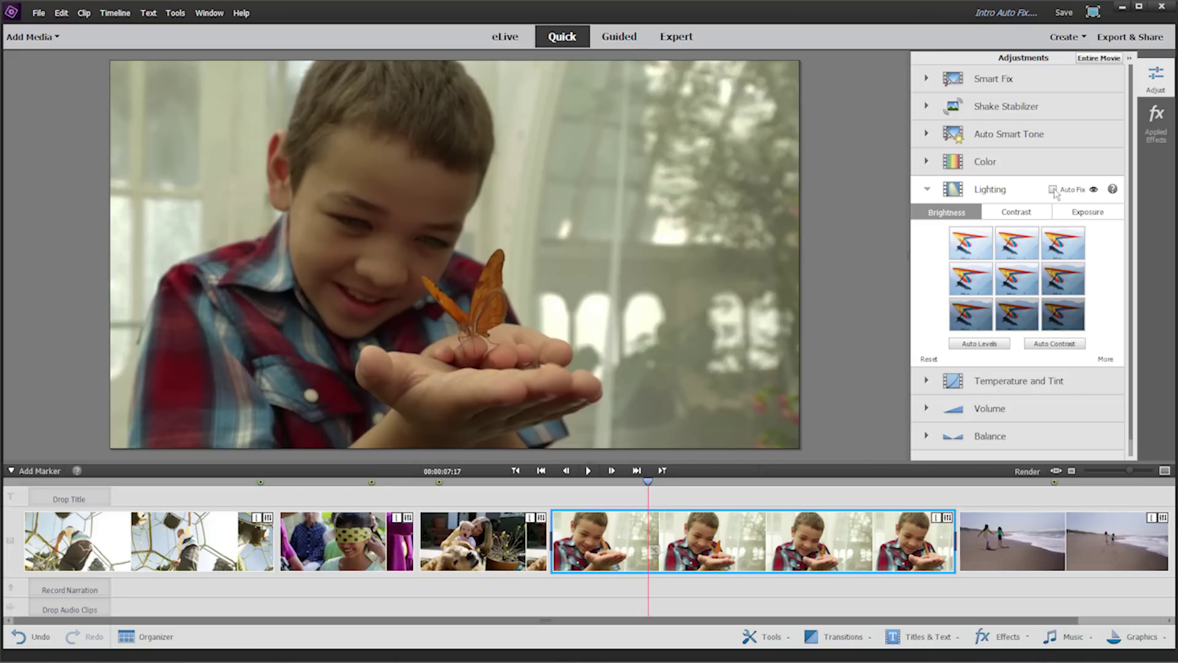
click(1054, 190)
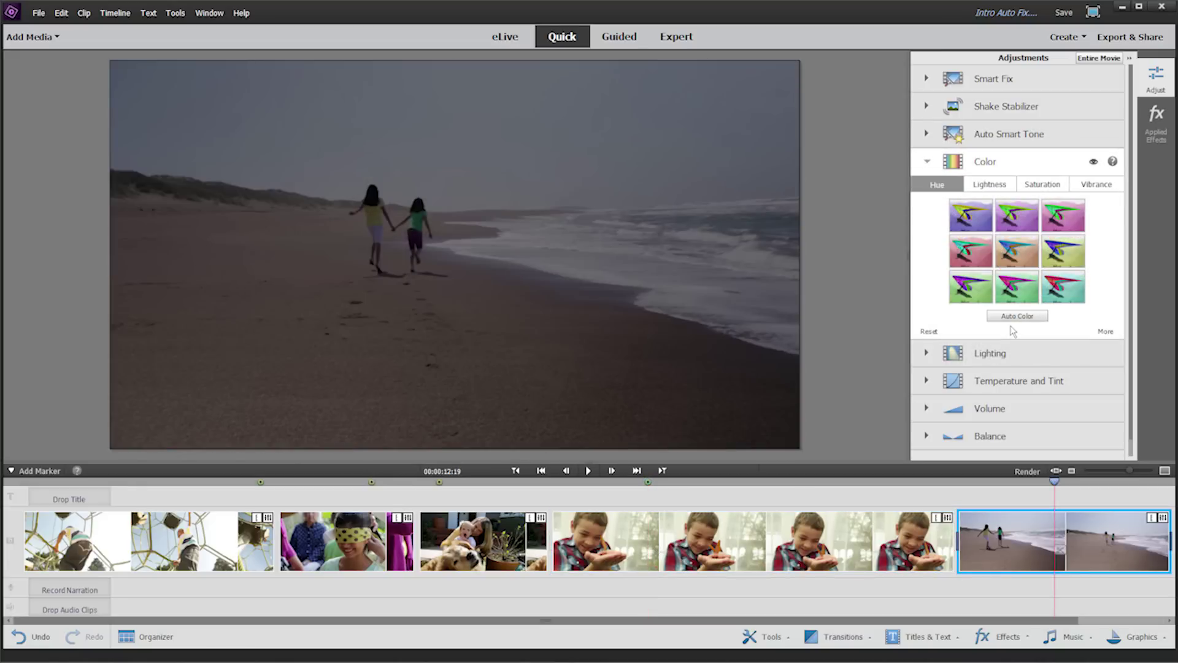
click(1012, 318)
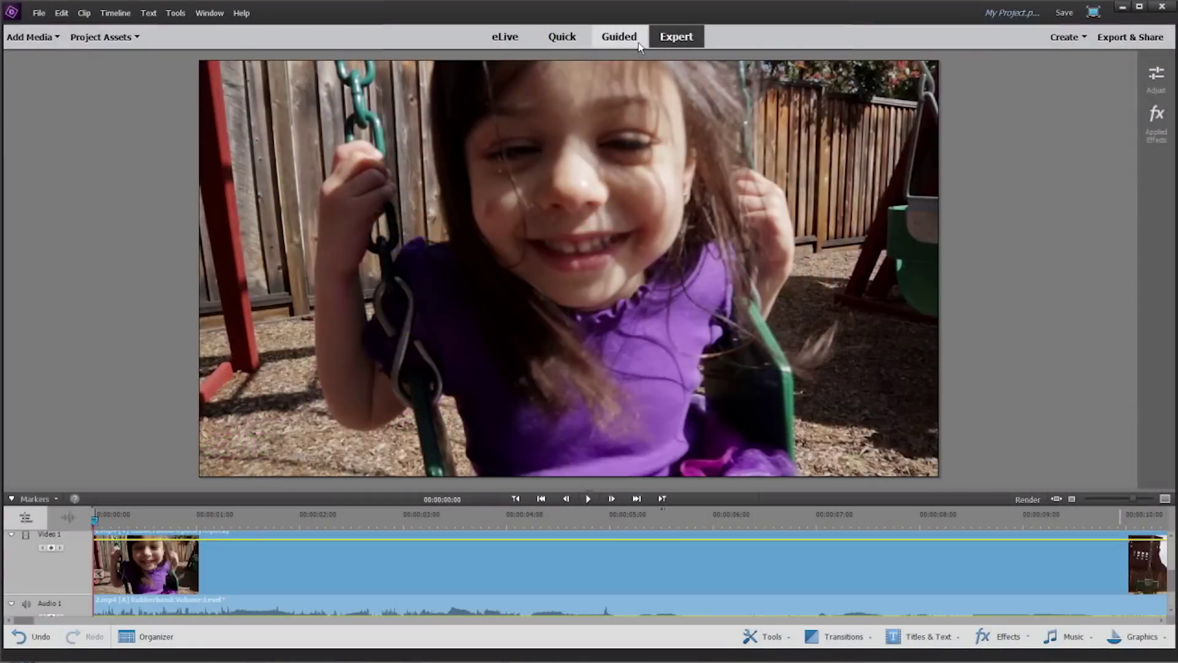
- Start the Red Noir effect guided edit on the swing clip from the Guided Edits list
click(638, 43)
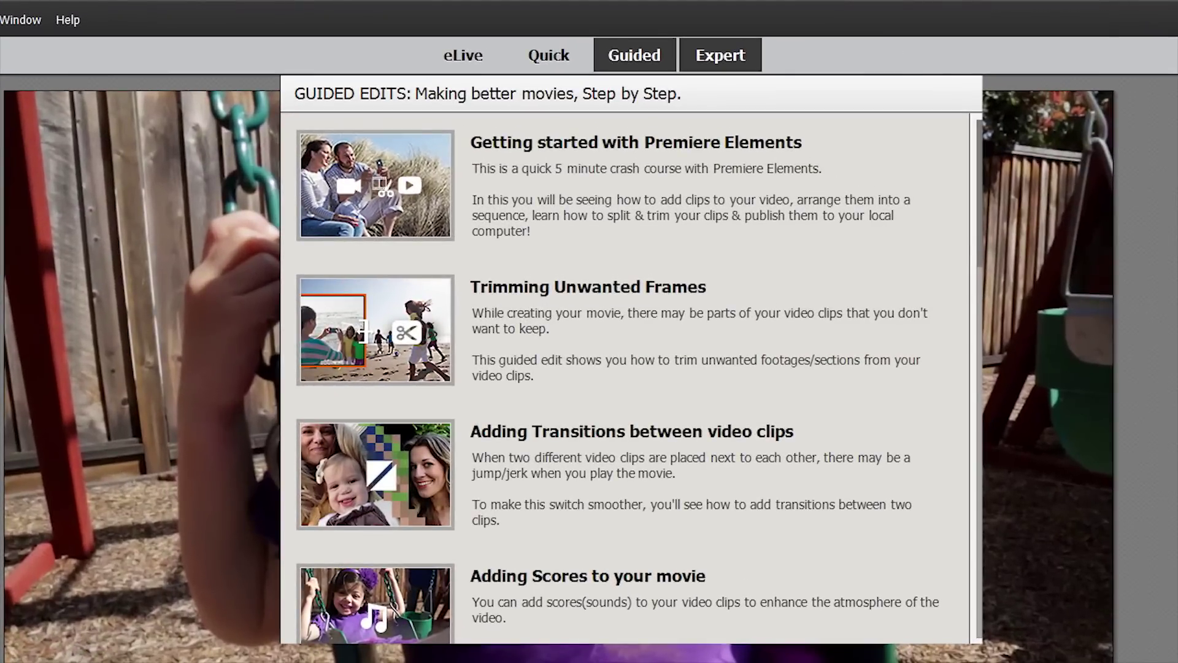
drag(976, 129, 976, 166)
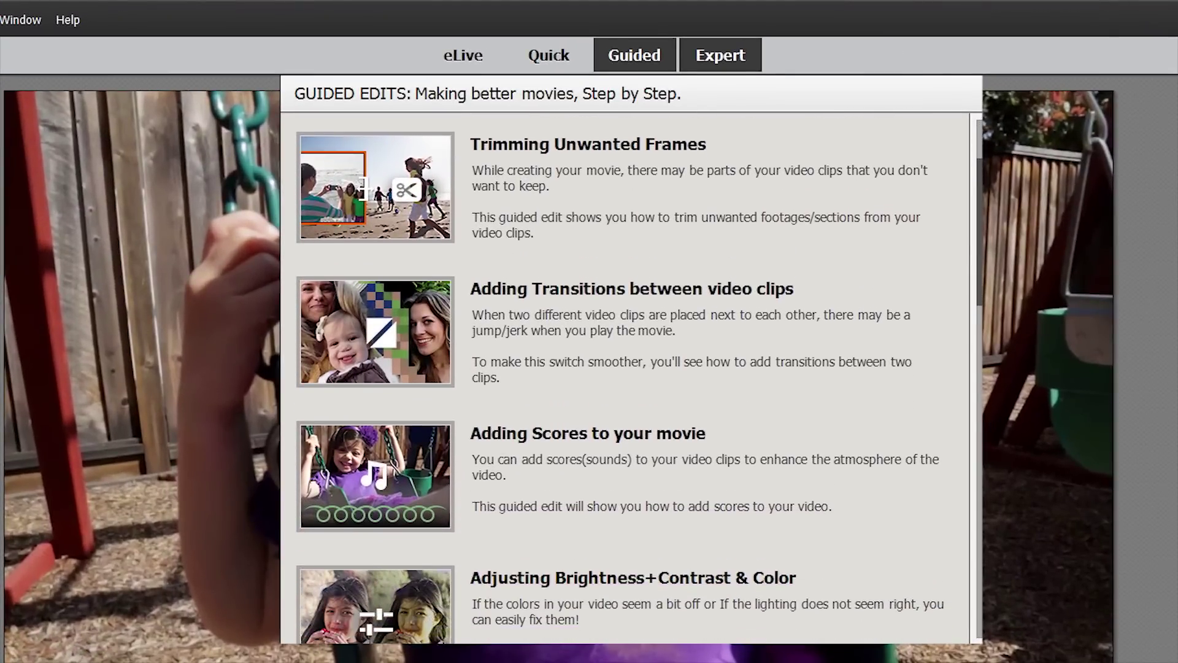
scroll(626, 368, down, 3)
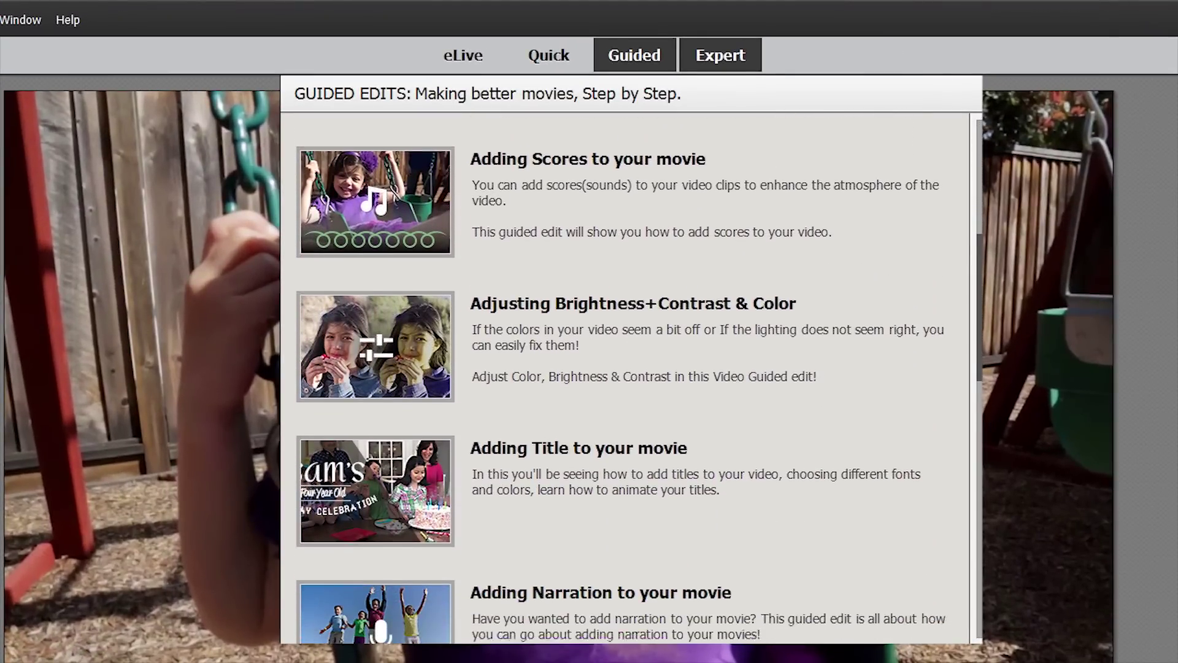
scroll(627, 369, down, 3)
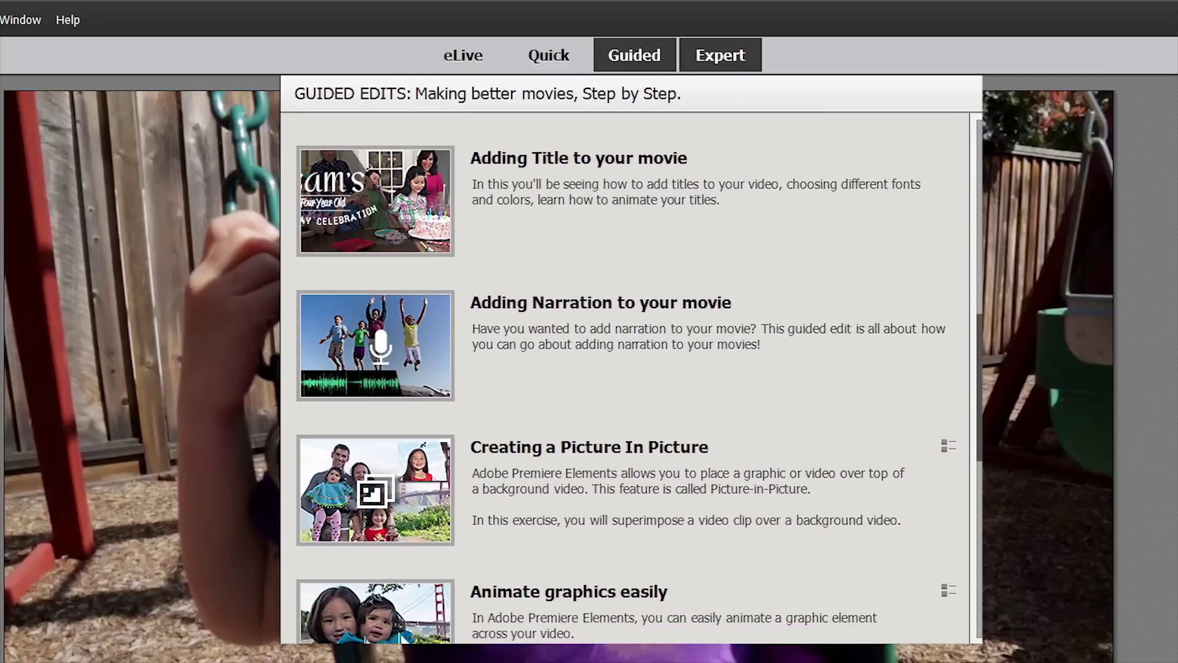
scroll(626, 368, down, 4)
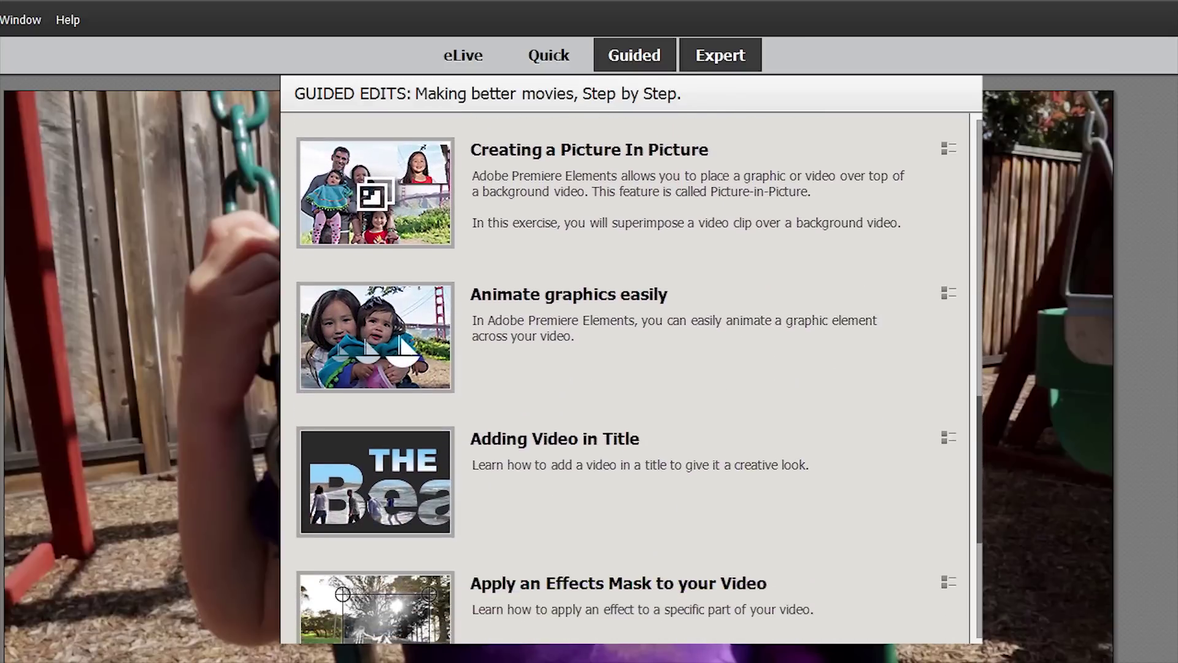
scroll(627, 368, down, 1)
scroll(626, 369, down, 1)
scroll(626, 368, down, 1)
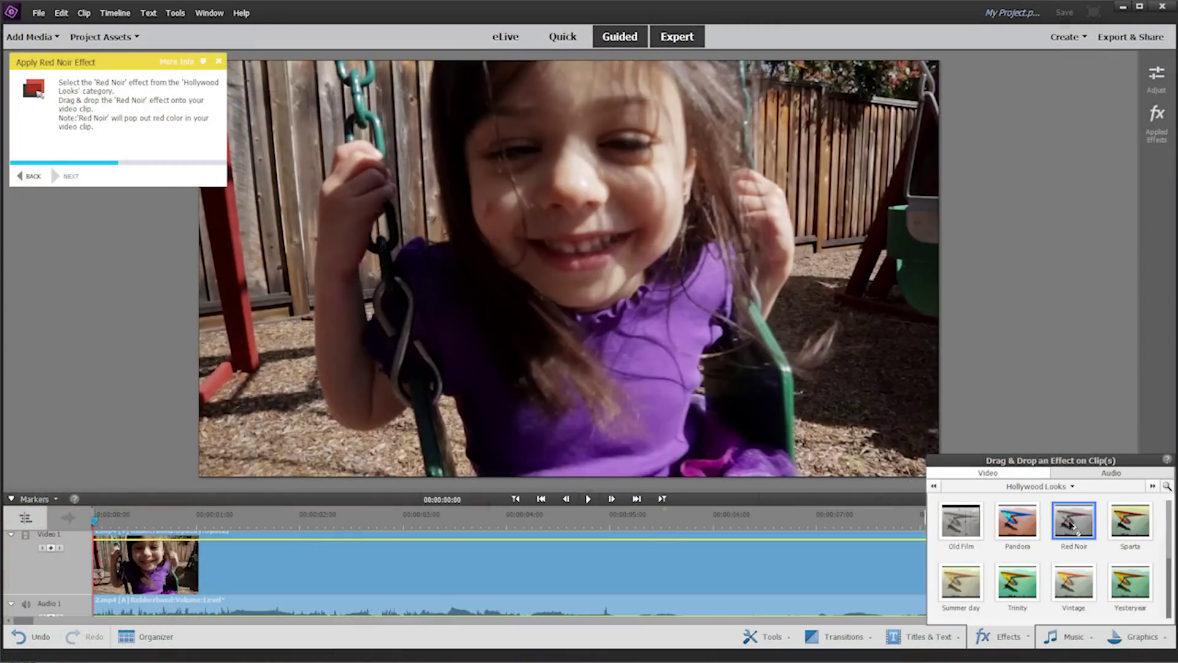
- Drop the Red Noir Hollywood Look from Effects onto the swing clip in the timeline
drag(1073, 523, 822, 572)
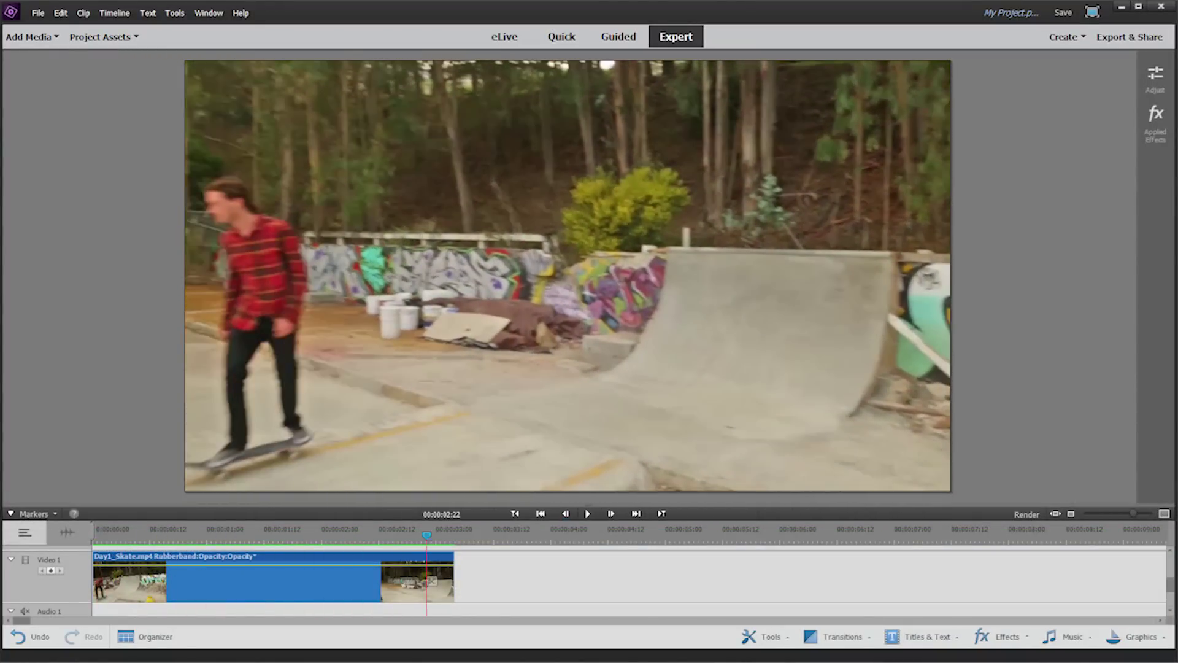
- Speed the beach section to Very Fast 4x in Time Remapping, shrinking 9.5 s to 2.4 s
click(618, 36)
click(632, 397)
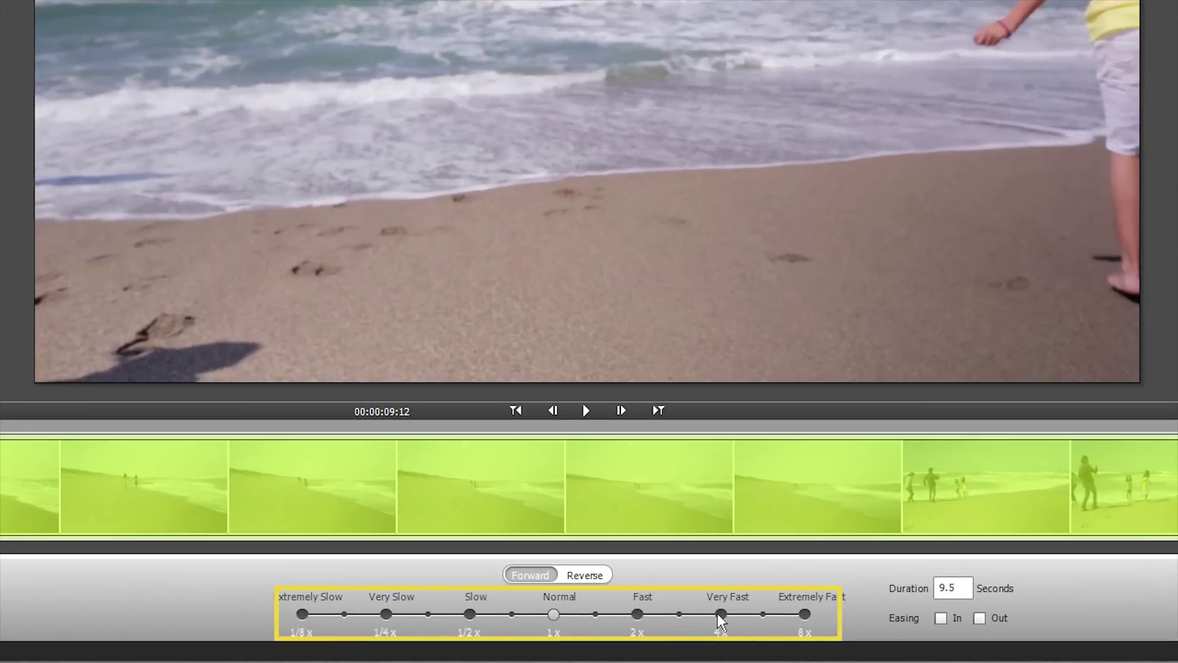
click(717, 614)
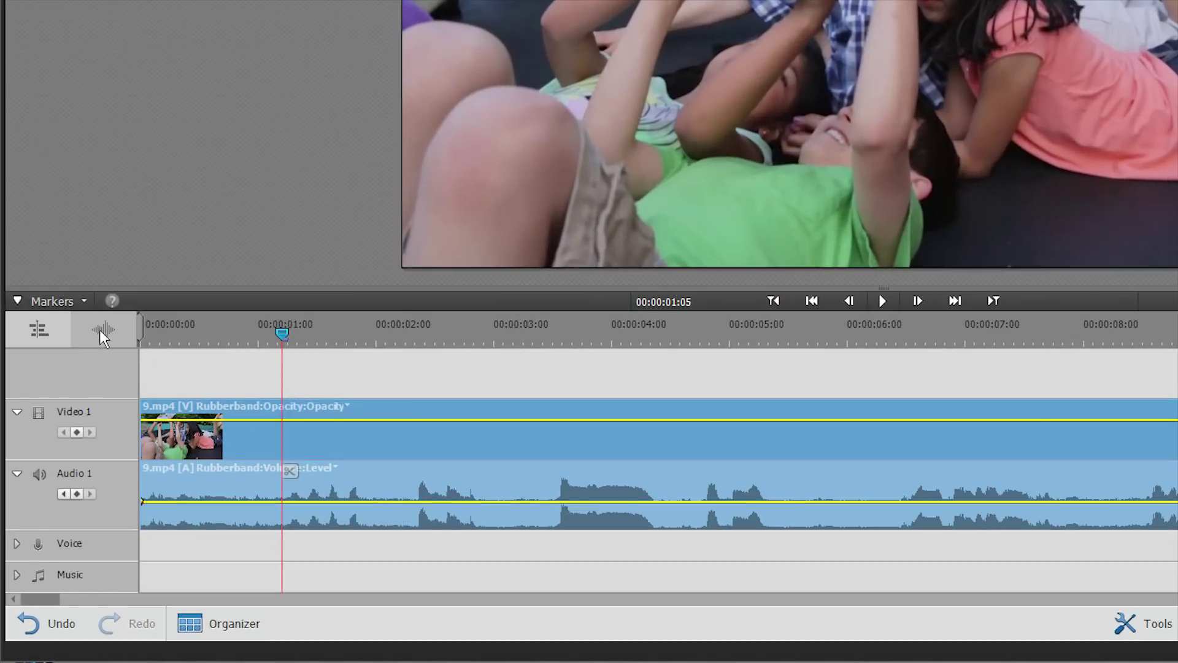
- Add an Audio 1 volume keyframe at 00:00:01:05 and raise it to about 6 dB
click(101, 330)
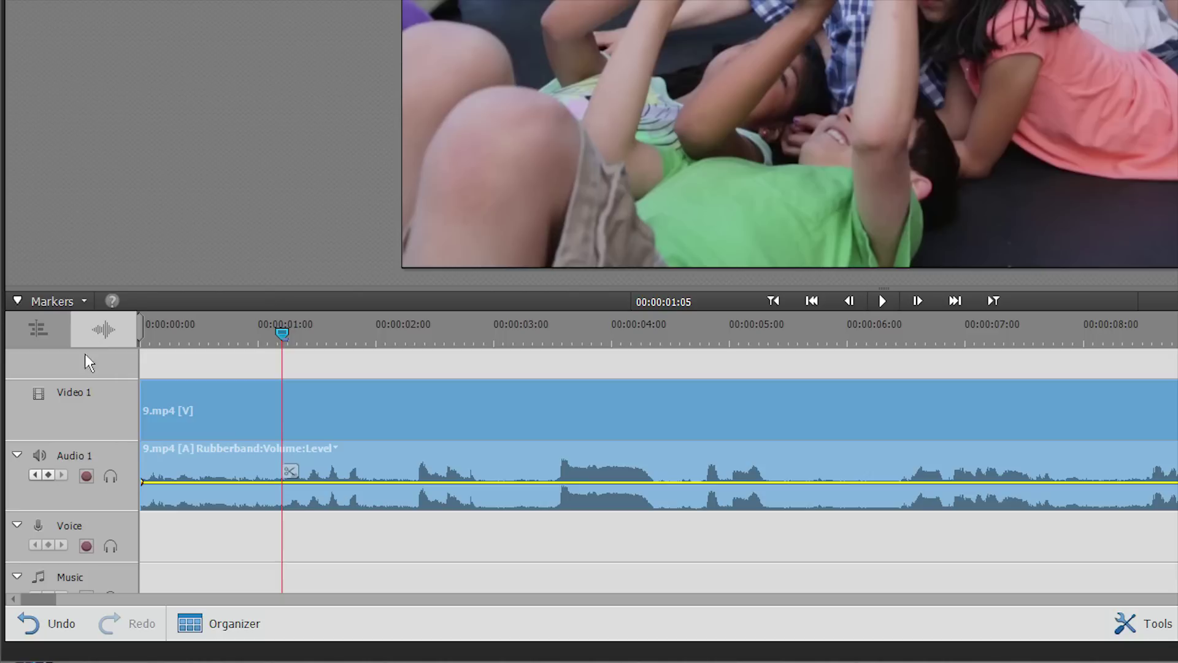
click(50, 474)
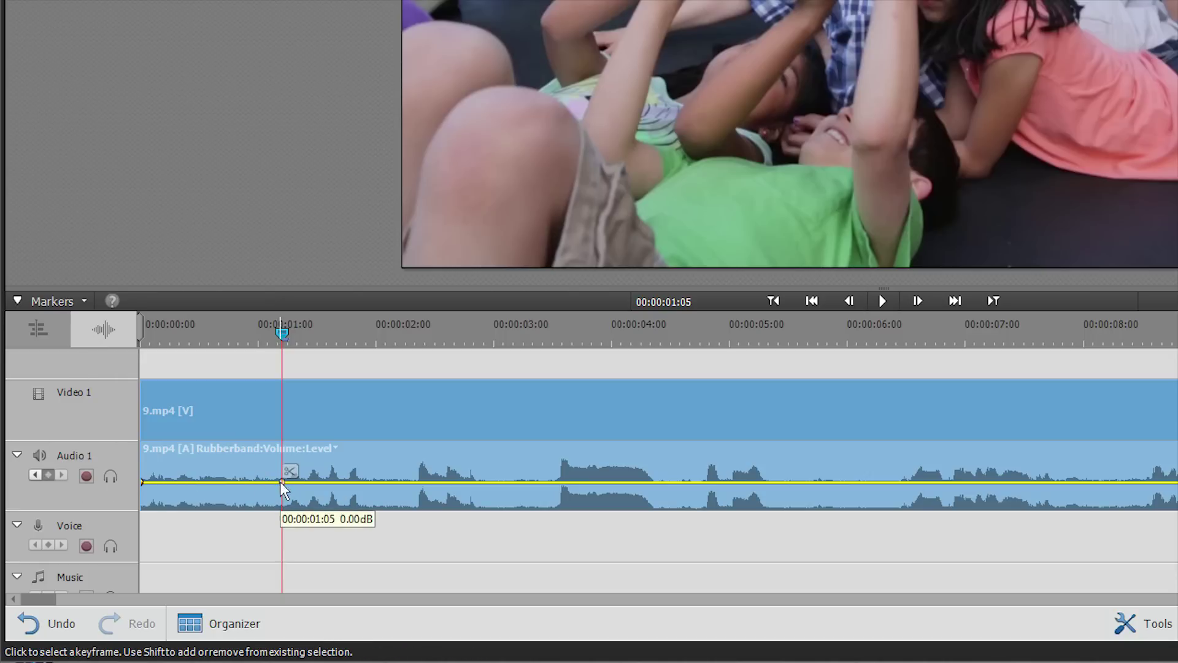
drag(285, 483, 284, 467)
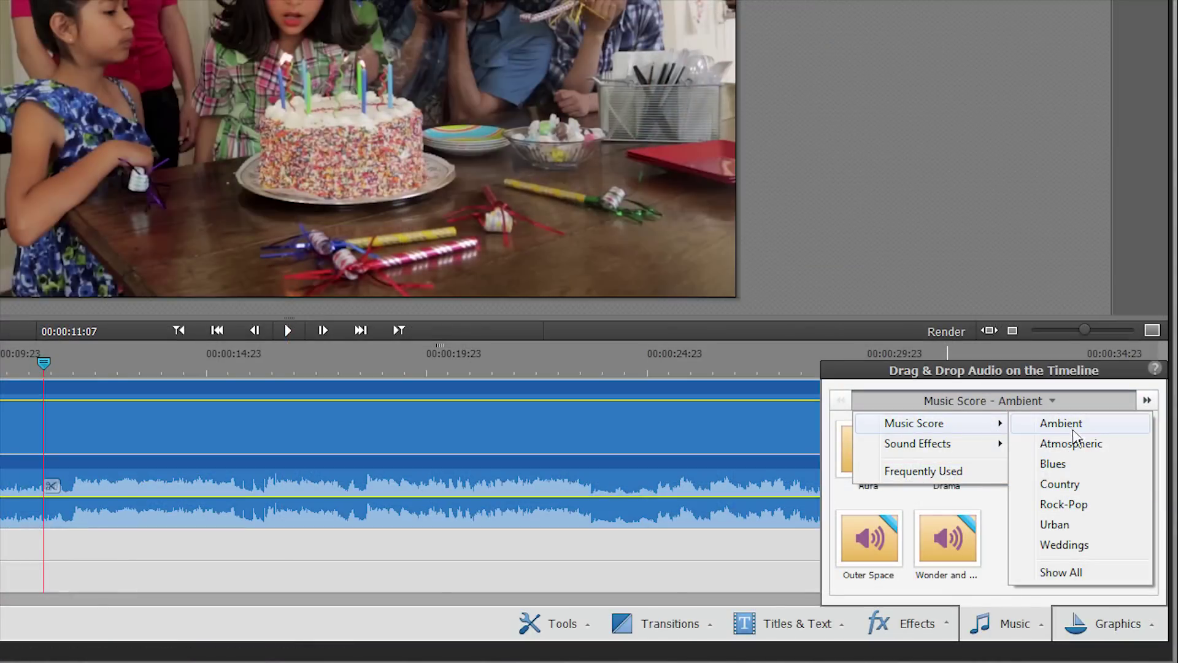
- Show the Rock-Pop category of music scores in the Music panel
click(1066, 504)
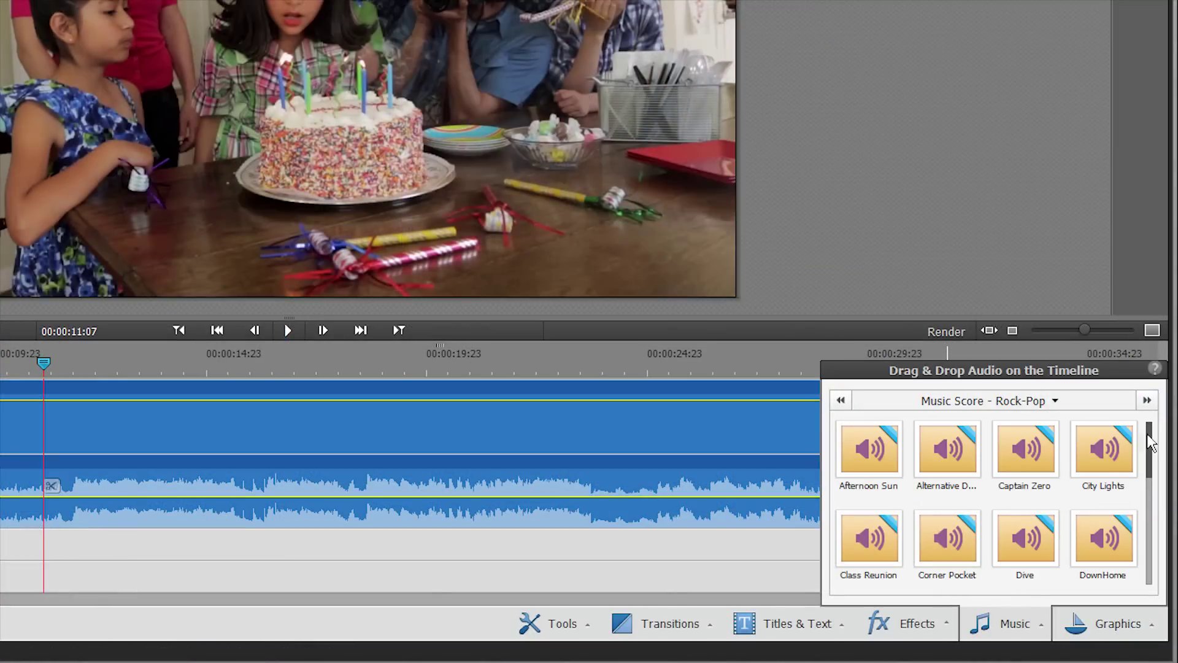
drag(1152, 440, 1152, 548)
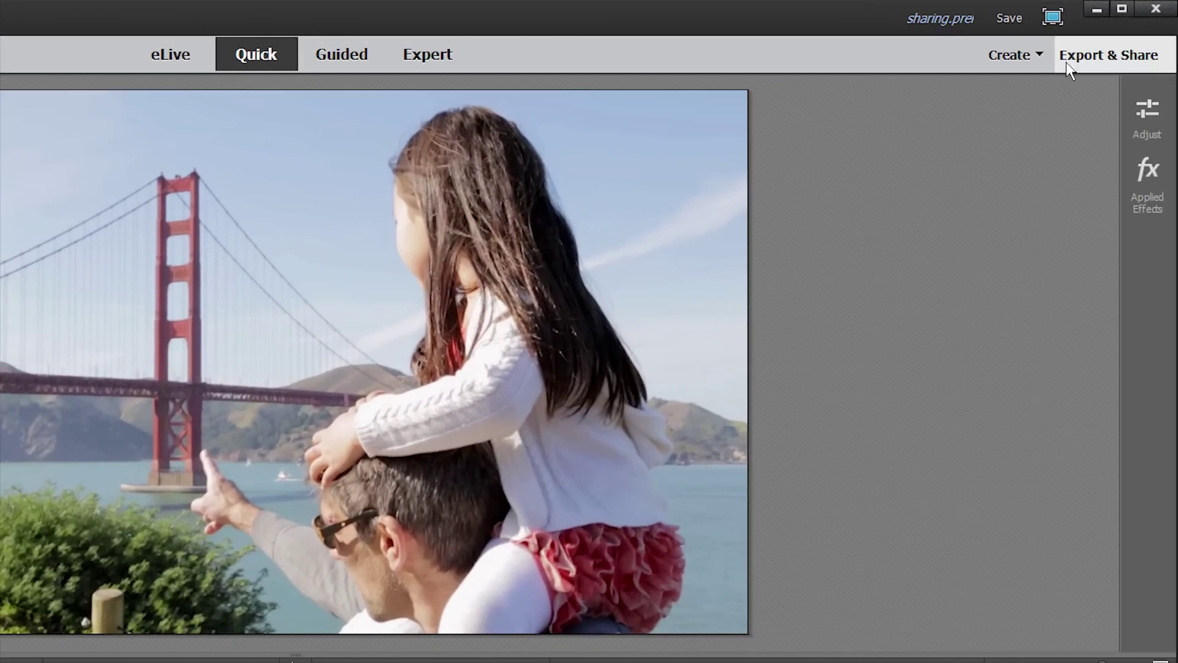
- Quick-export the vacation movie as 'Golden Gate Bridge' .mp4 and start rendering
click(1070, 69)
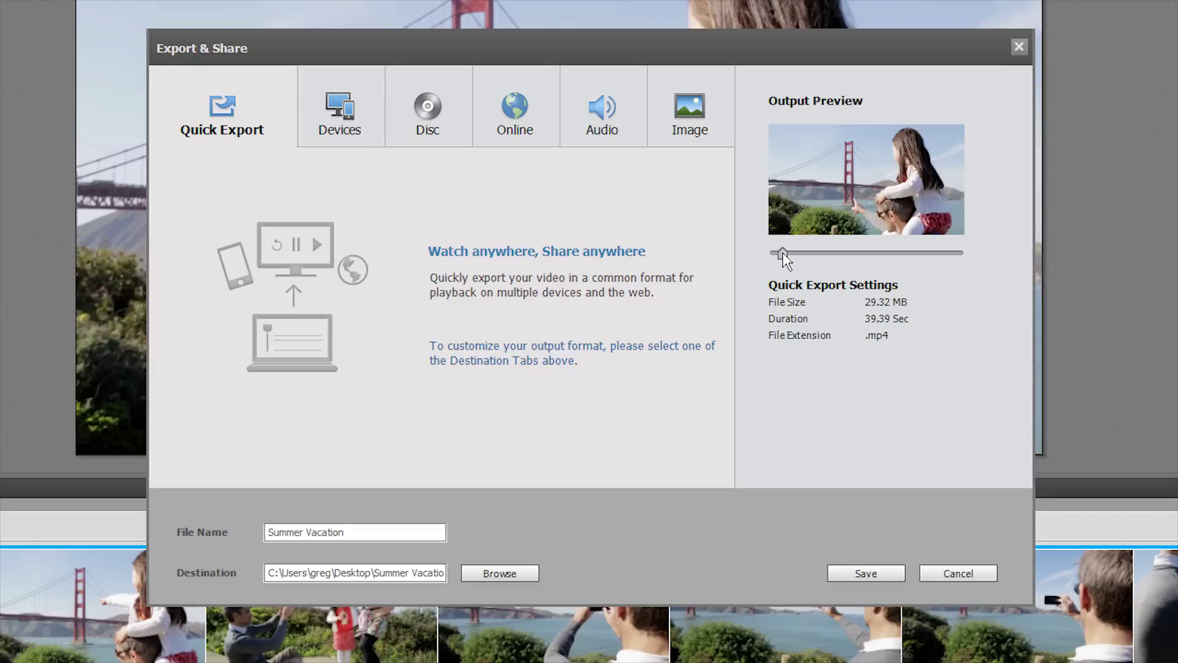
drag(737, 279, 777, 283)
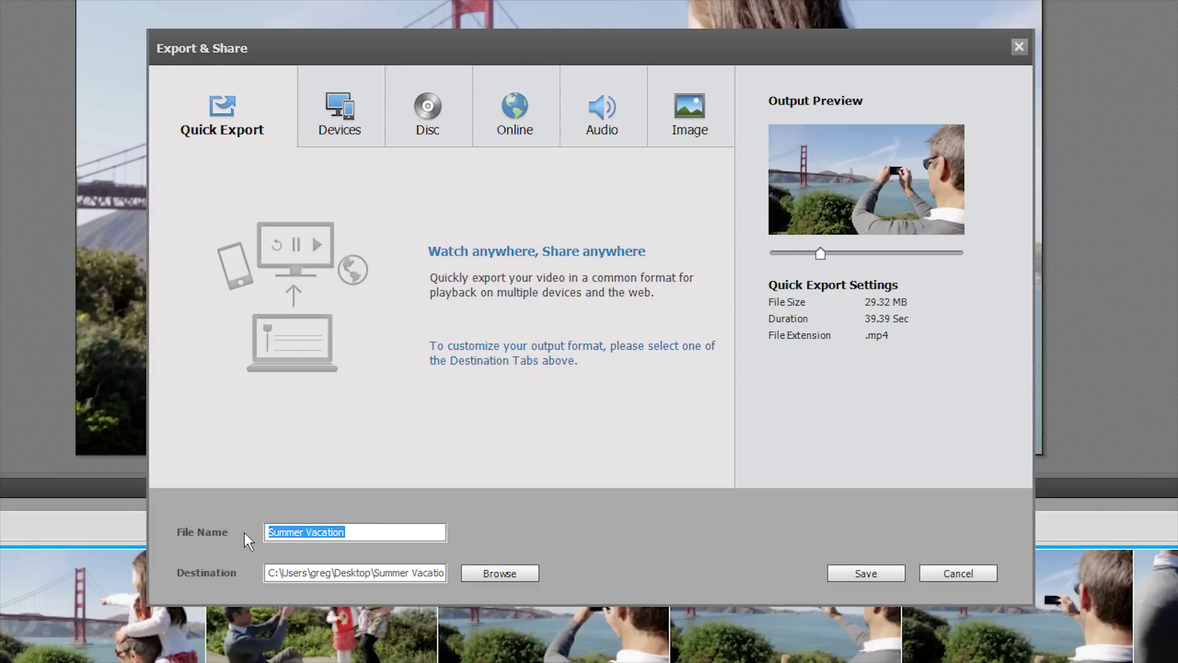
text(Golden Gate Bridge)
click(865, 572)
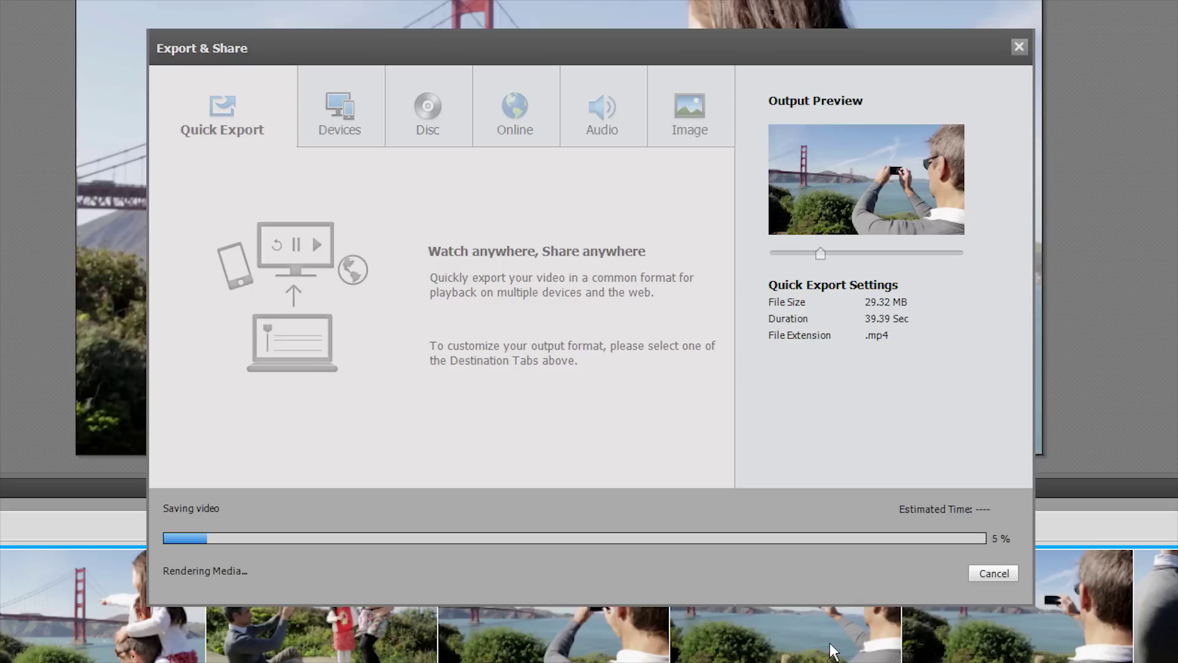